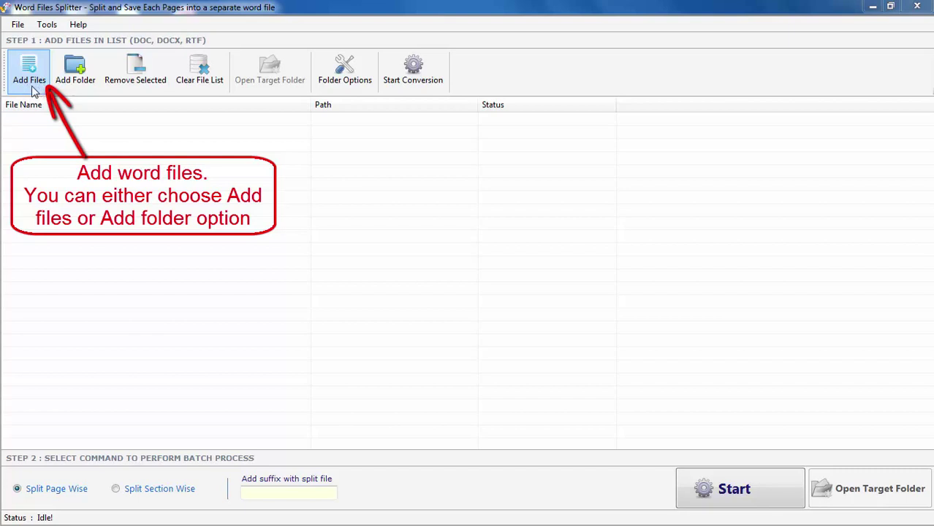
# Add the seven files from Lions.docx through Track.docx in the TEST ME folder to the file list.
pyautogui.click(75, 74)
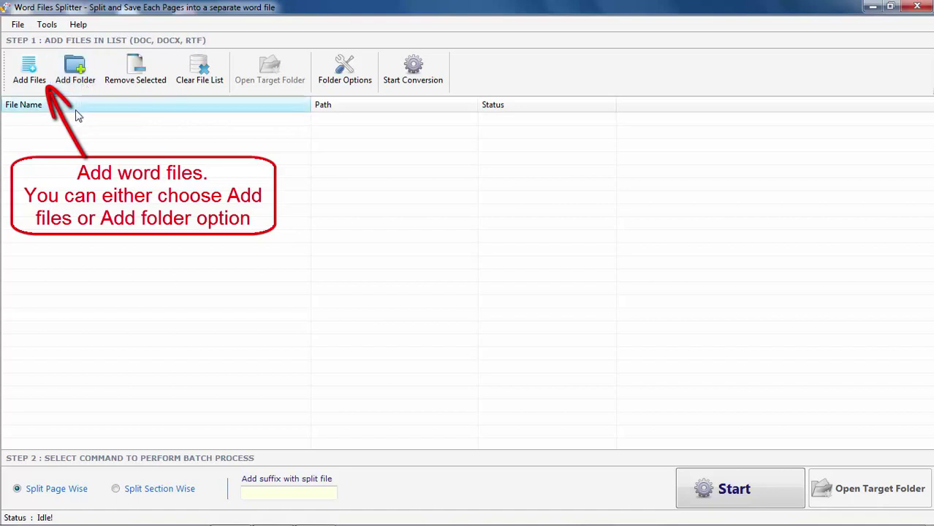
pyautogui.click(36, 86)
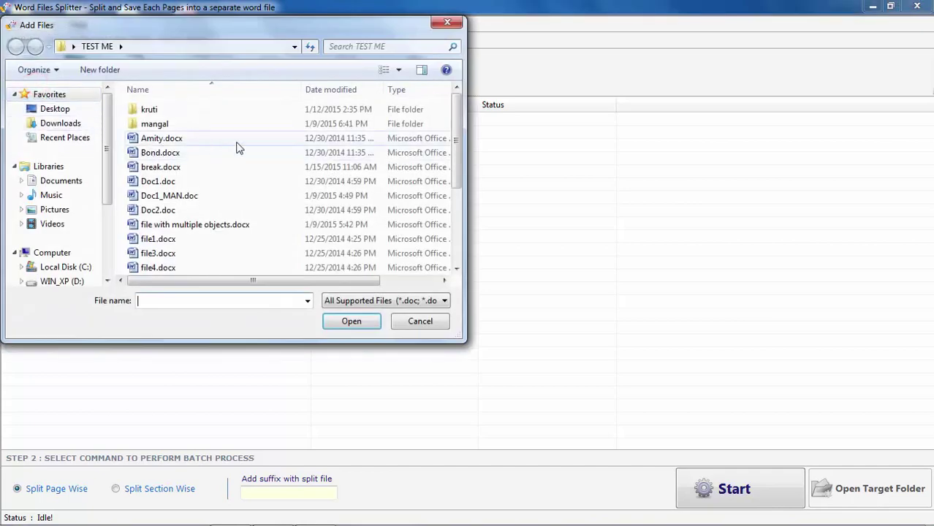
pyautogui.moveTo(458, 131); pyautogui.dragTo(458, 206)
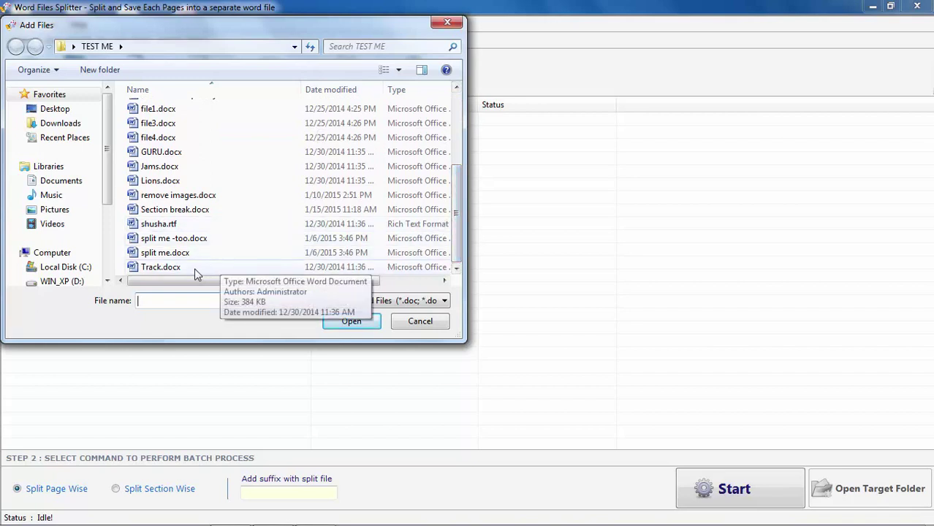
pyautogui.moveTo(119, 174); pyautogui.dragTo(159, 269)
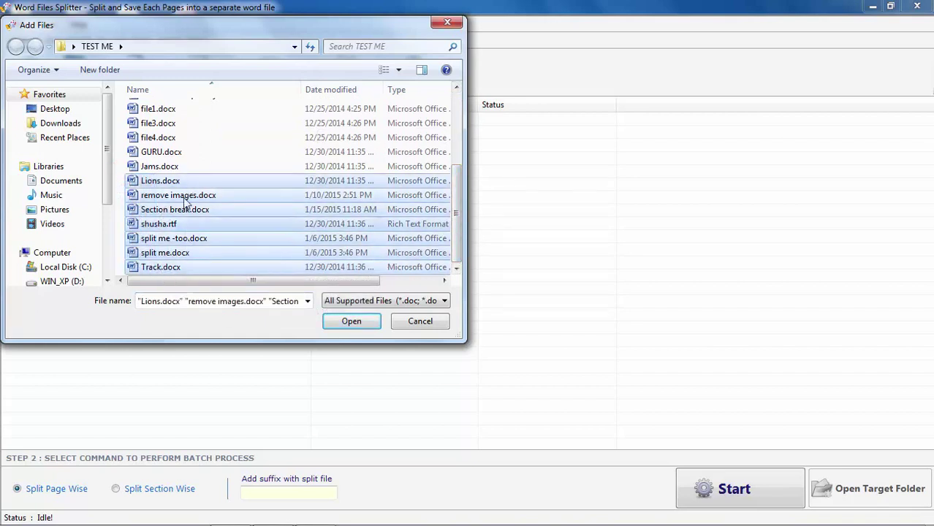
pyautogui.click(352, 322)
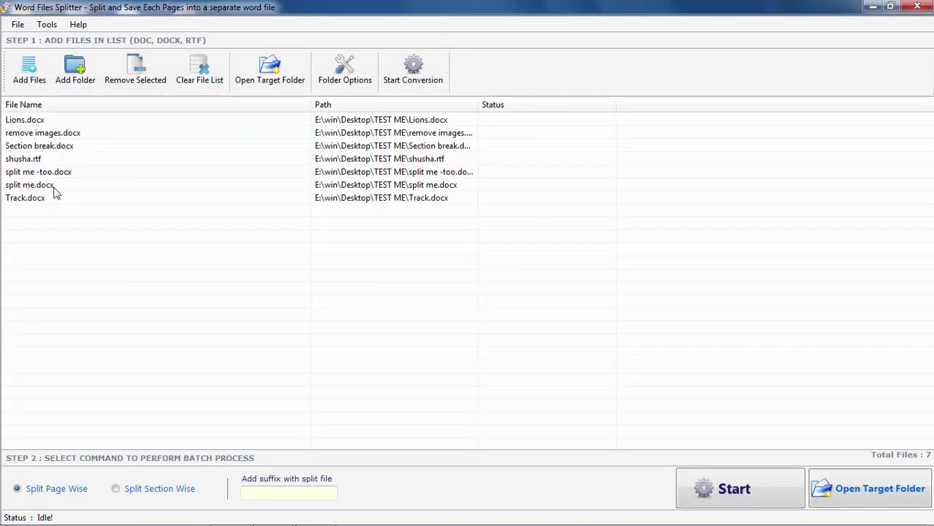
# Remove Track.docx, Lions.docx, remove images.docx, Section break.docx and shusha.rtf from the file list.
pyautogui.click(42, 202)
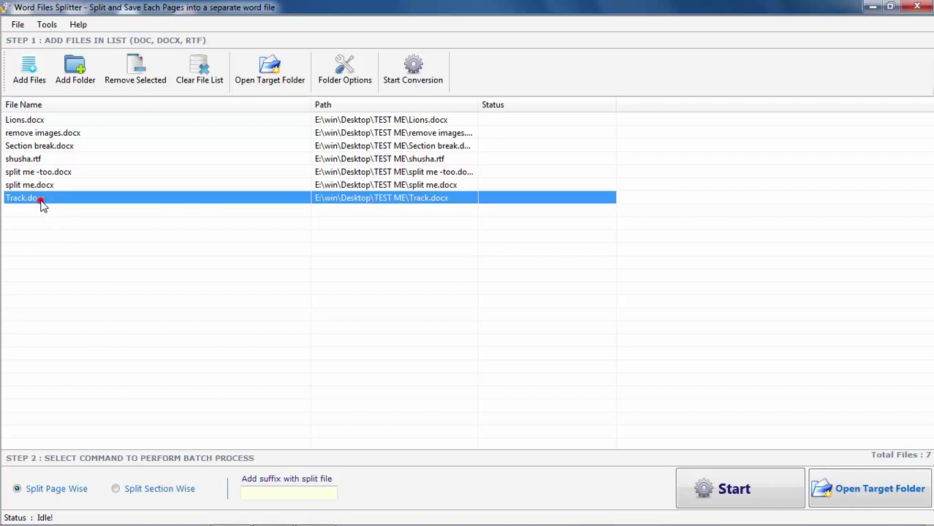
pyautogui.keyDown('ctrl'); pyautogui.click(53, 121); pyautogui.keyUp('ctrl')
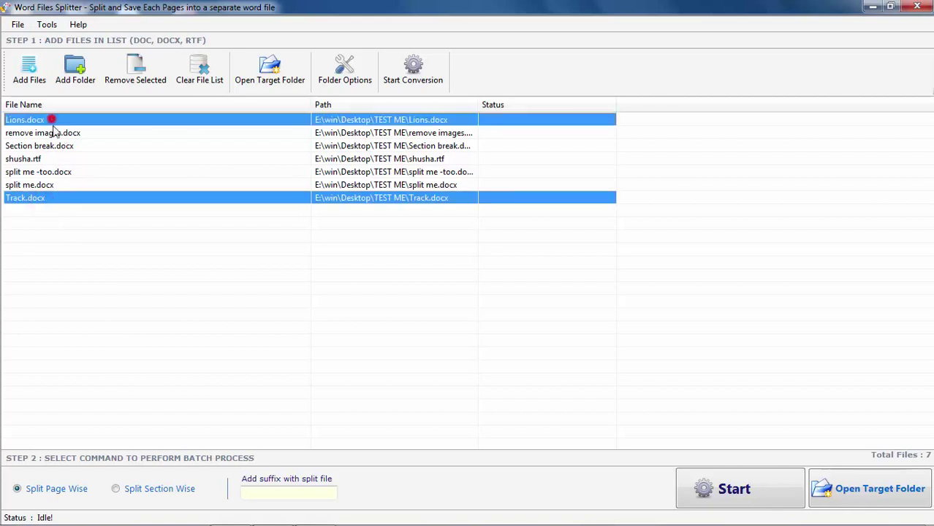
pyautogui.keyDown('ctrl'); pyautogui.click(57, 133); pyautogui.keyUp('ctrl')
pyautogui.keyDown('ctrl'); pyautogui.click(56, 147); pyautogui.keyUp('ctrl')
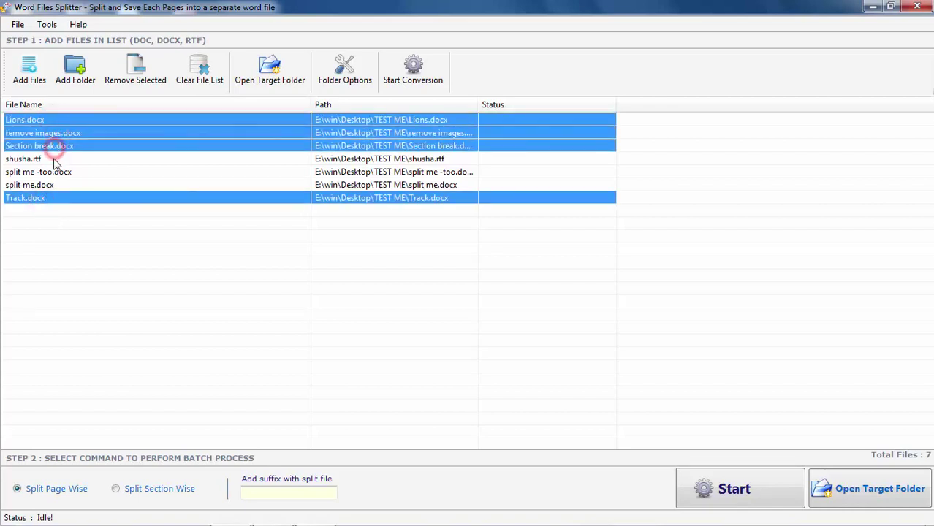
pyautogui.keyDown('ctrl'); pyautogui.click(48, 160); pyautogui.keyUp('ctrl')
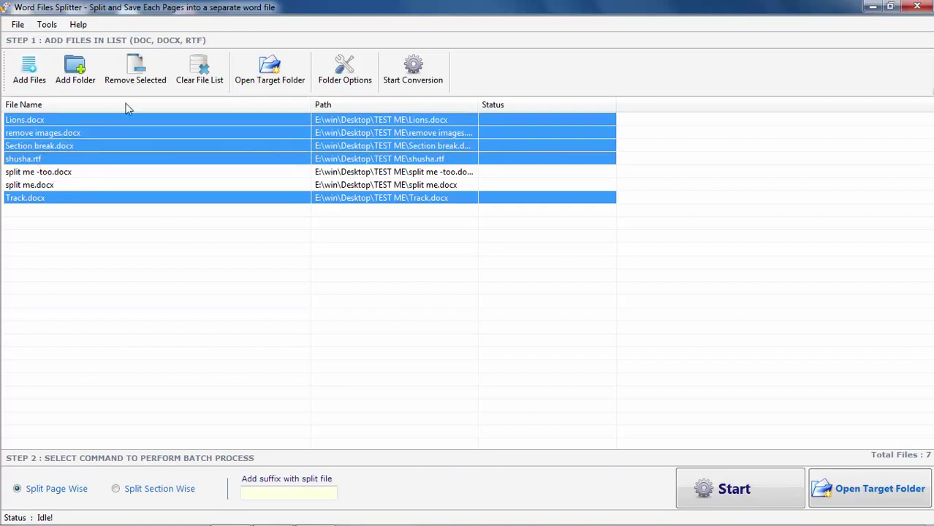
pyautogui.click(137, 77)
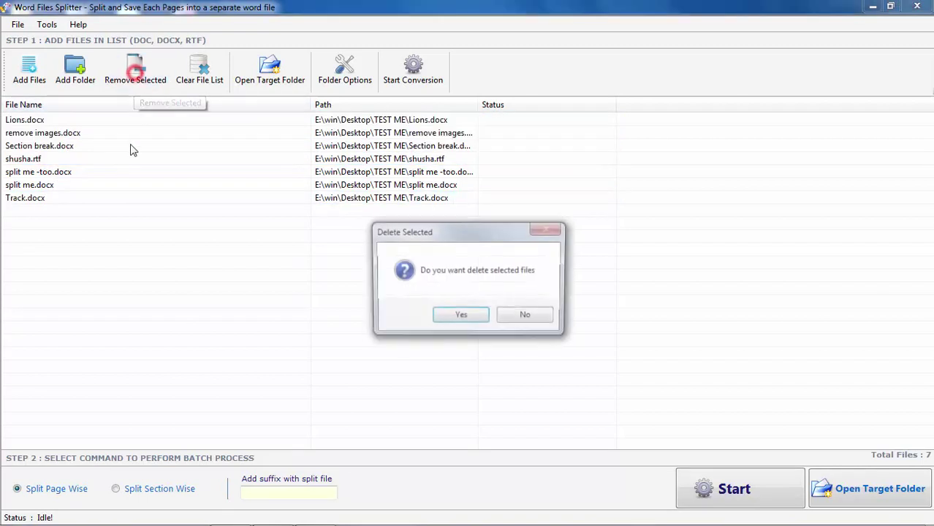
pyautogui.click(480, 315)
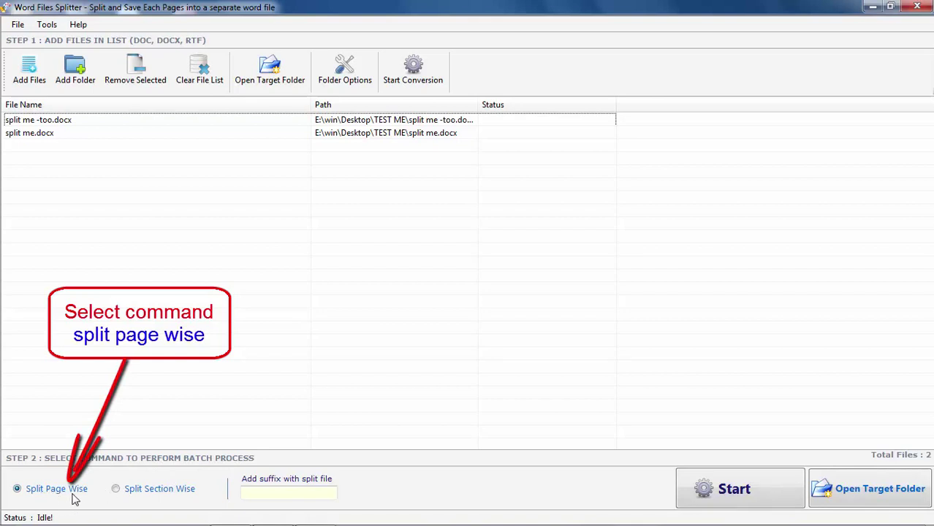
# Choose page-wise splitting and set the split file suffix to page_wise.
pyautogui.click(118, 489)
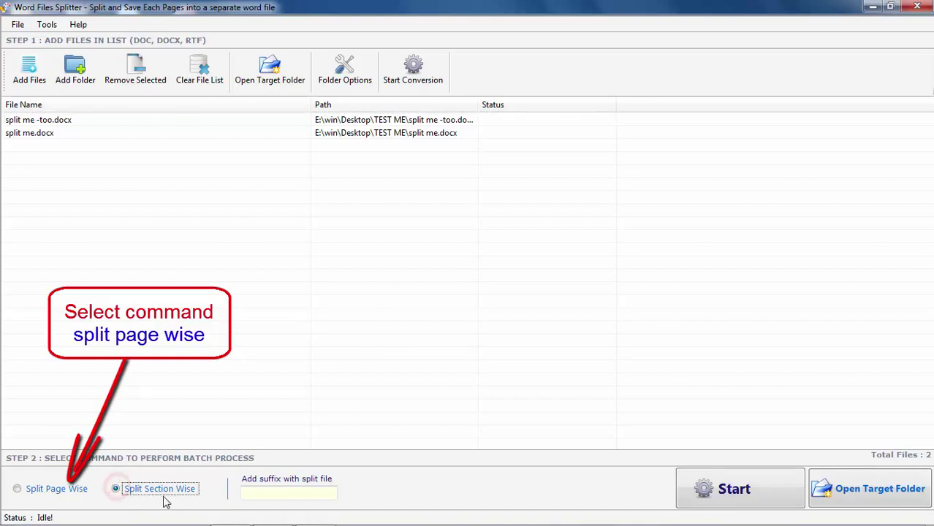
pyautogui.click(40, 495)
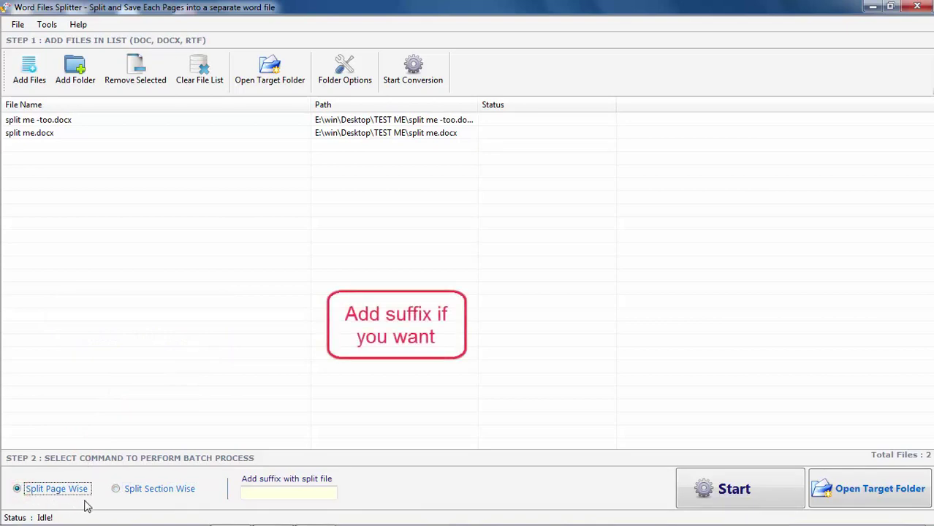
pyautogui.click(253, 491)
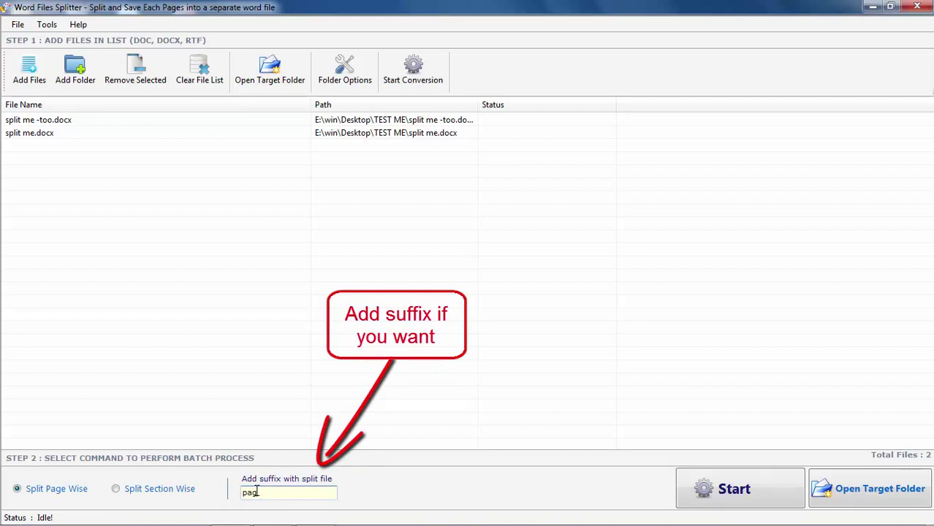
pyautogui.write('page_wise')
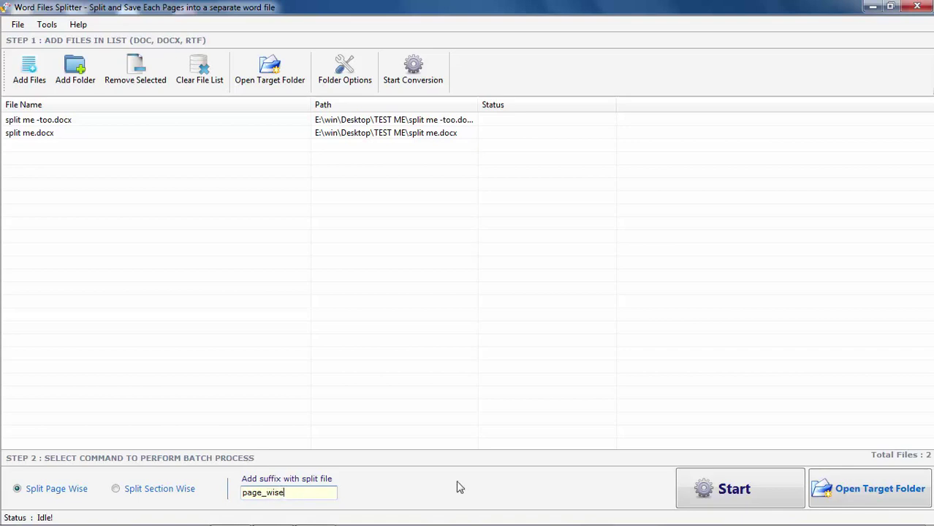
# Create a new folder named "Splited files" on the Desktop as the save location for the processed files.
pyautogui.click(348, 85)
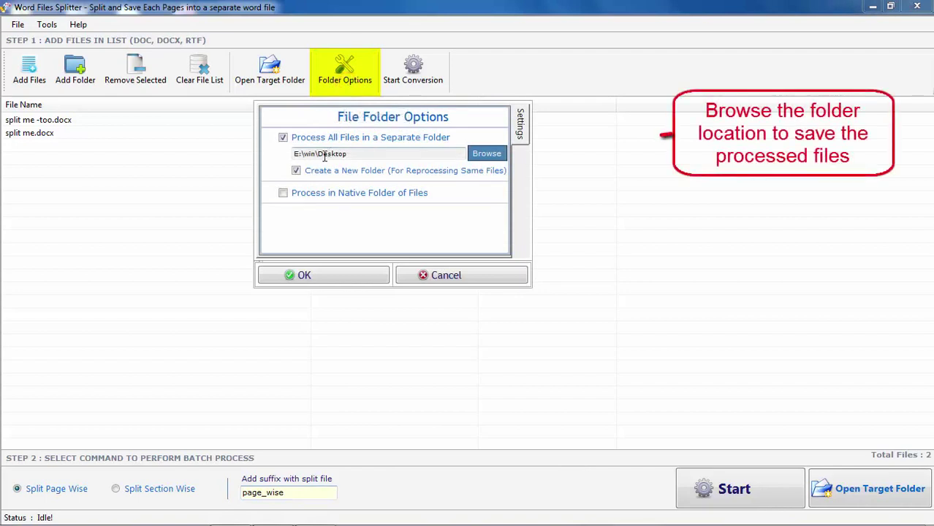
pyautogui.click(487, 154)
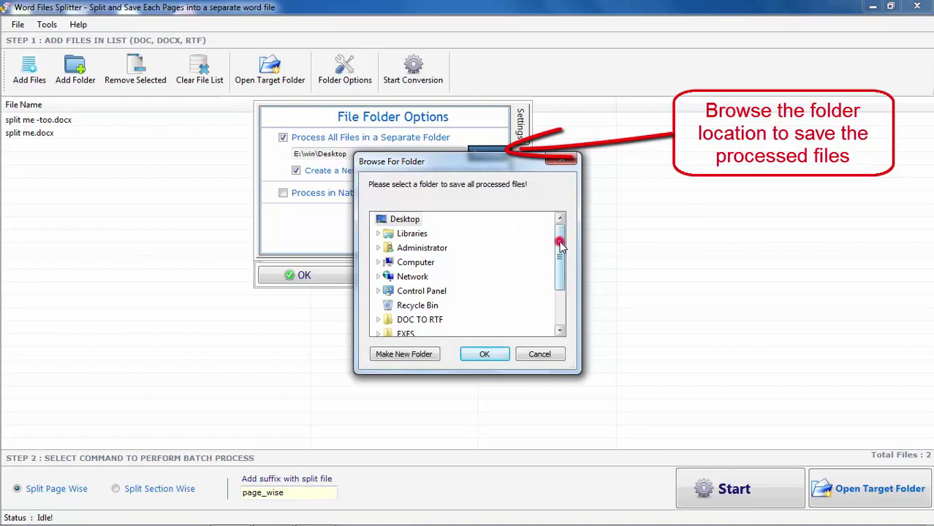
pyautogui.moveTo(559, 246)
pyautogui.mouseDown()
pyautogui.moveTo(558, 299)
pyautogui.moveTo(559, 230)
pyautogui.mouseUp()
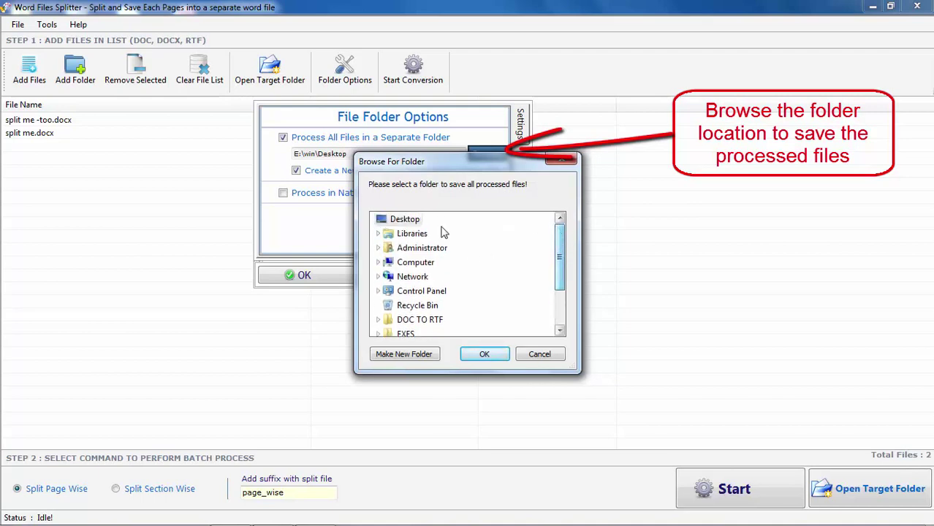
pyautogui.click(411, 218)
pyautogui.click(401, 355)
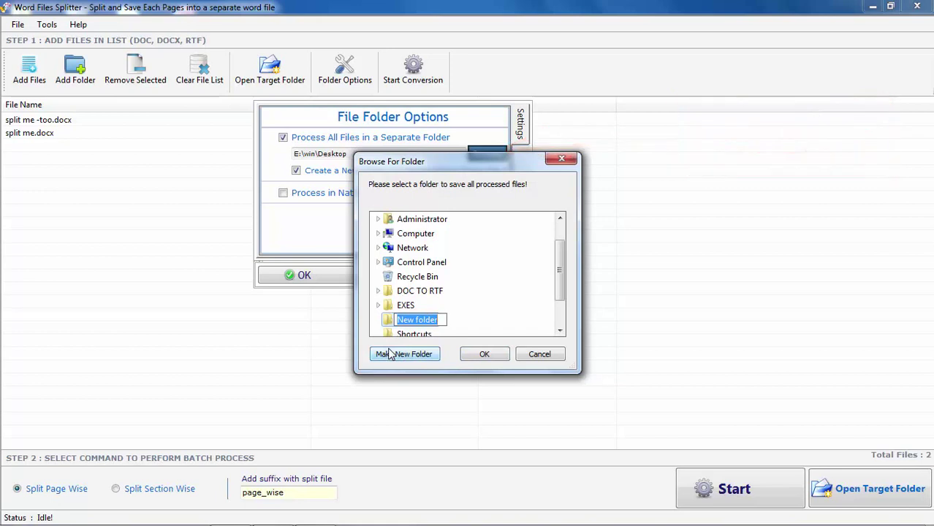
pyautogui.write('Spli')
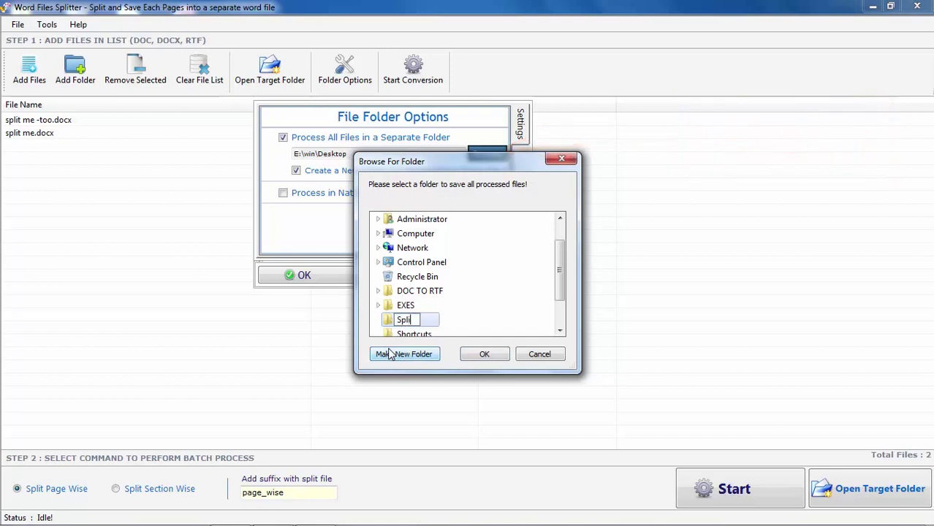
pyautogui.write('ted files')
pyautogui.click(387, 320)
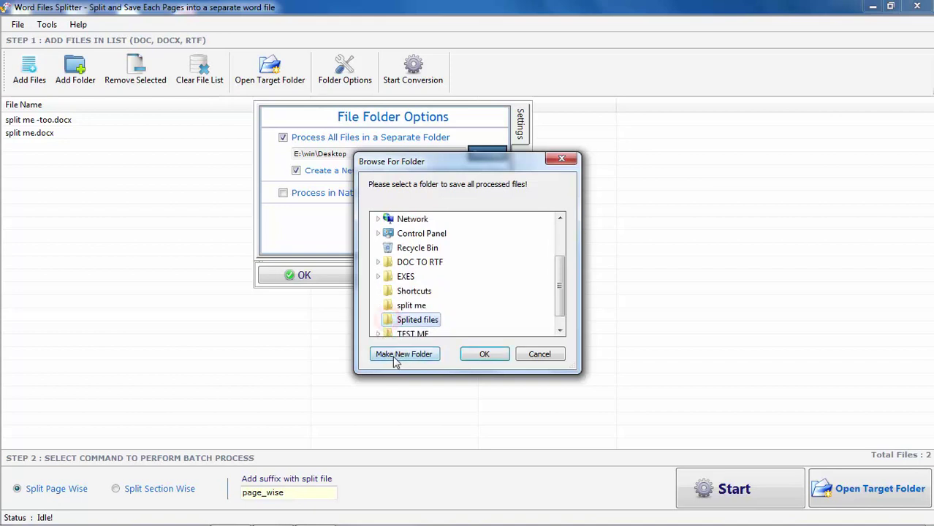
pyautogui.click(397, 356)
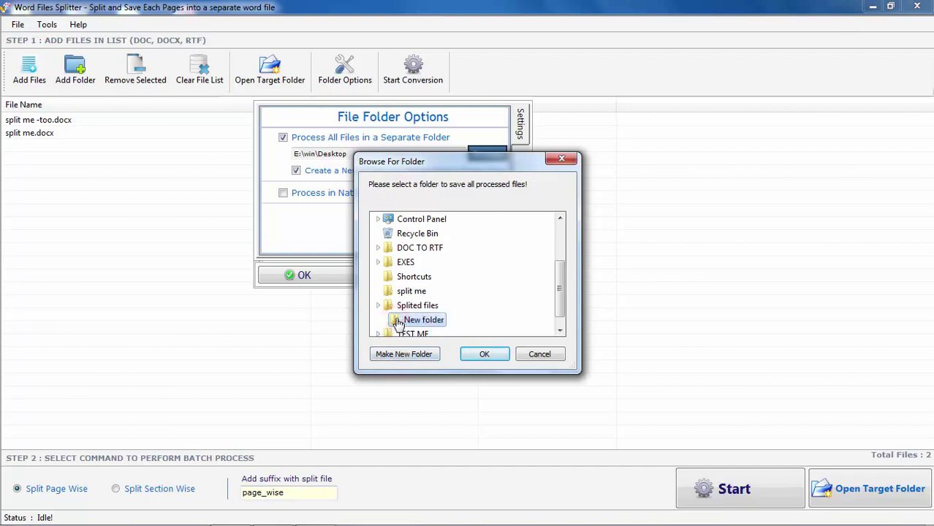
pyautogui.press('Delete')
pyautogui.click(528, 324)
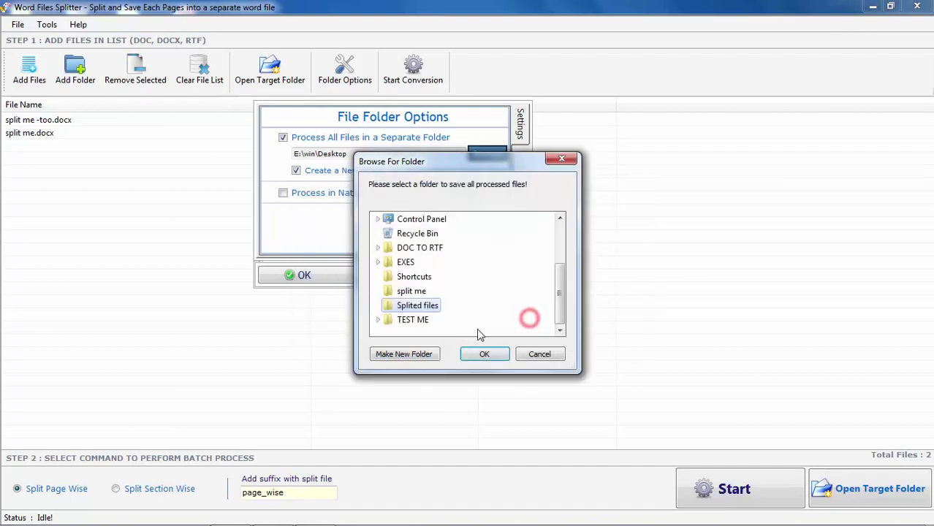
# Confirm the Splited files folder as the output location and start splitting the listed documents.
pyautogui.click(494, 355)
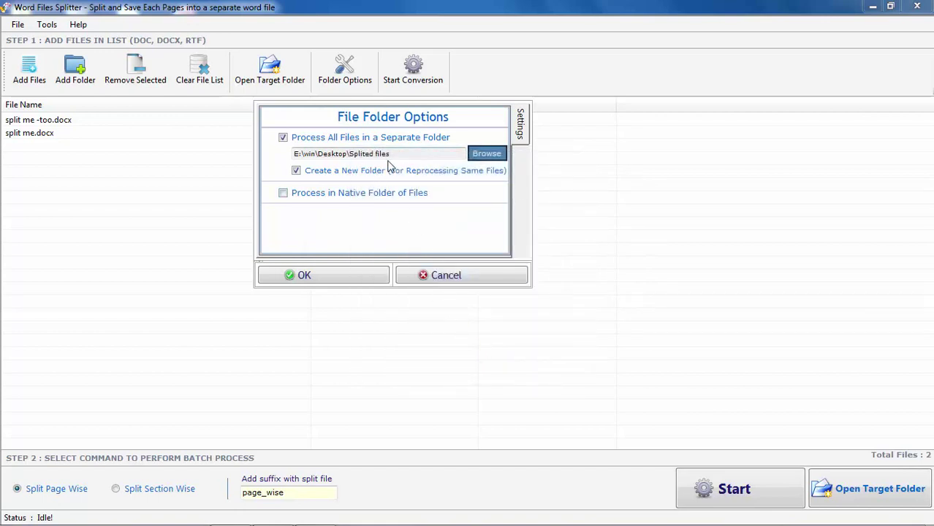
pyautogui.click(349, 277)
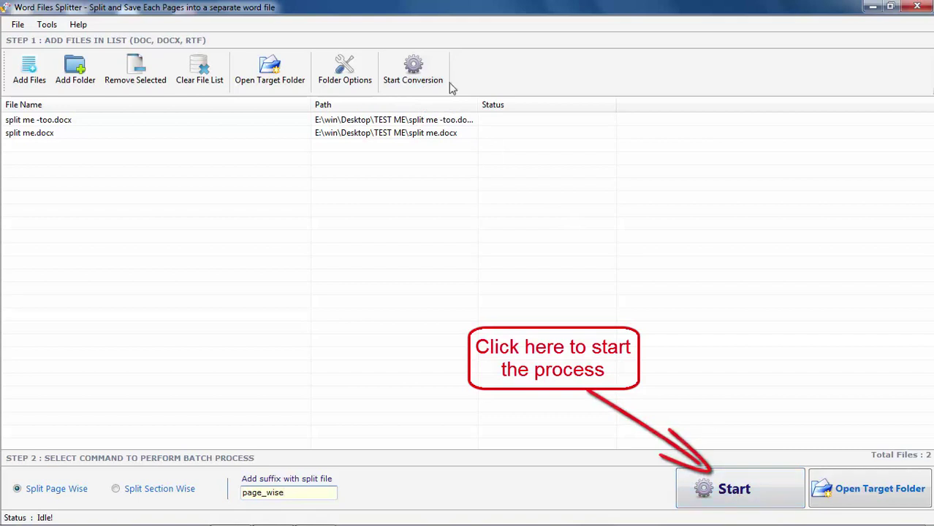
pyautogui.click(735, 501)
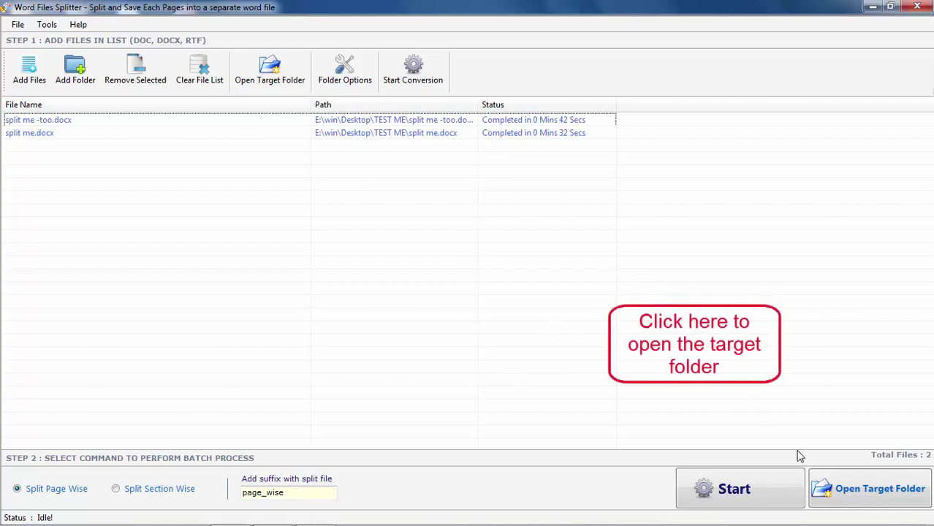
# Open the dated output subfolder in the target folder and the source document split me -too.docx for comparison.
pyautogui.click(860, 497)
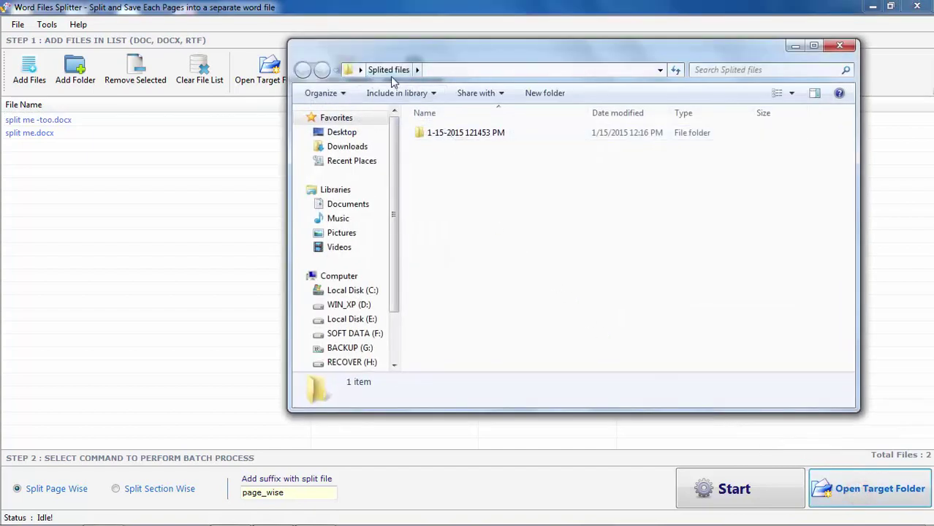
pyautogui.doubleClick(443, 138)
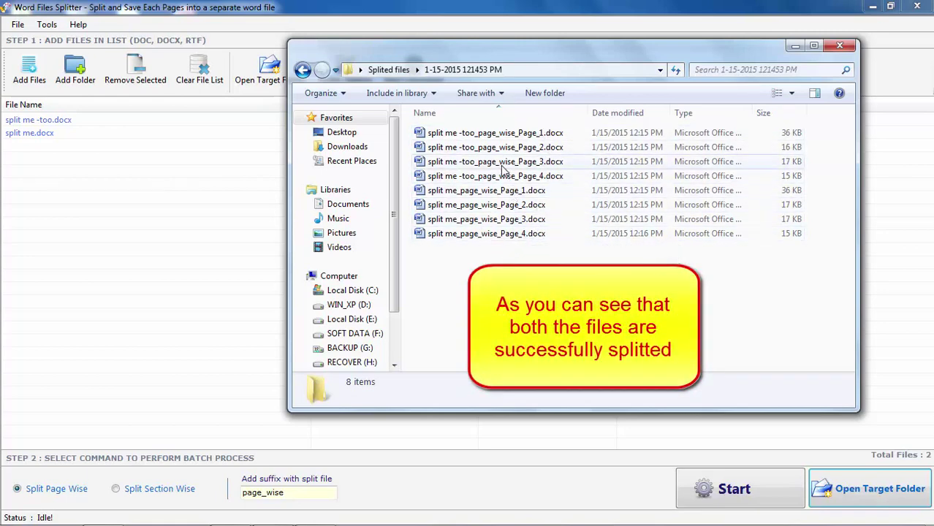
pyautogui.click(33, 122)
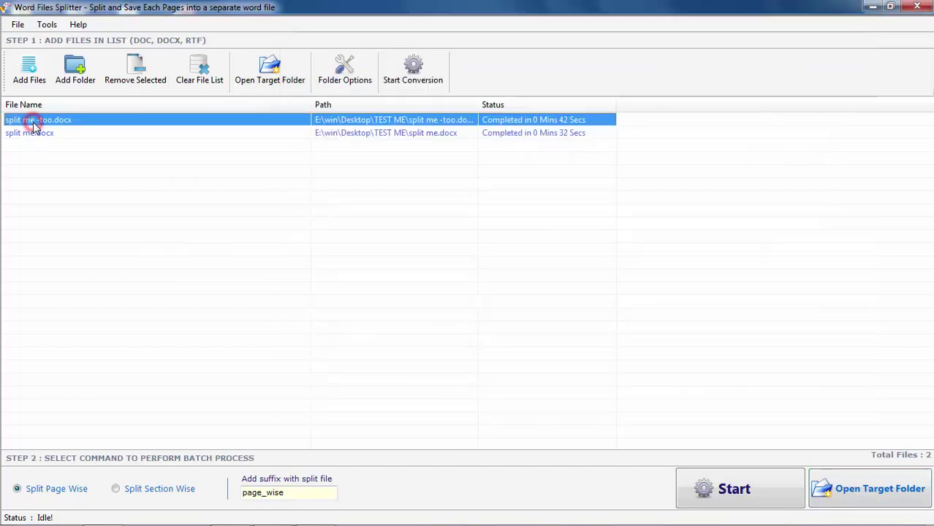
pyautogui.doubleClick(33, 123)
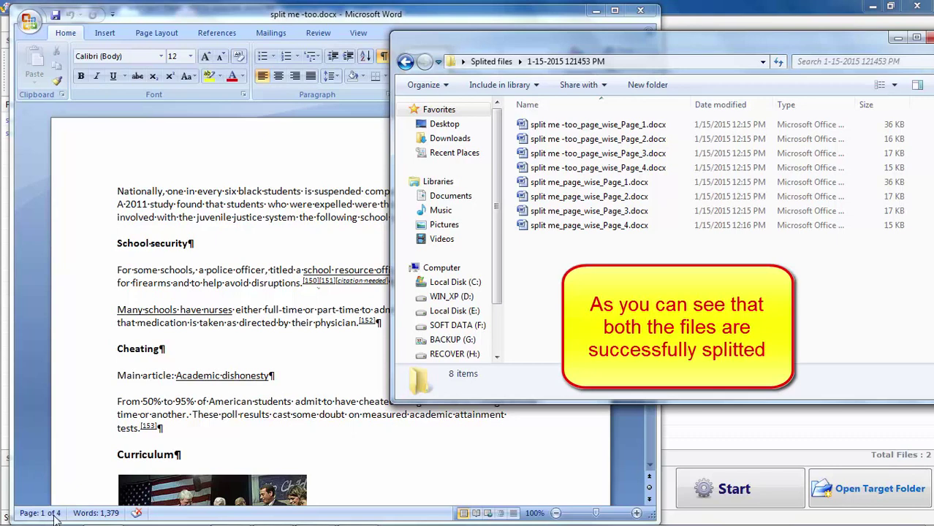
# Check the four split me -too page files against the source document, and close the folder and document windows.
pyautogui.click(548, 128)
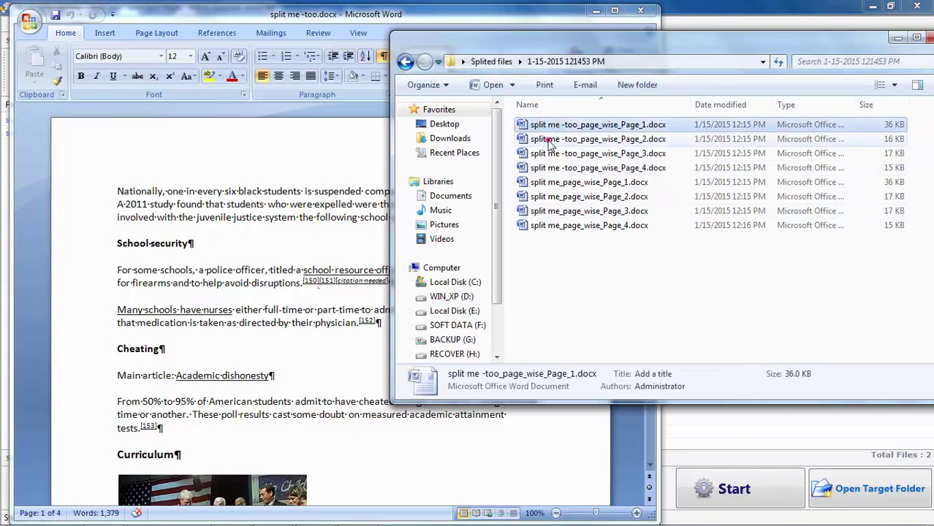
pyautogui.click(548, 139)
pyautogui.click(553, 154)
pyautogui.click(558, 168)
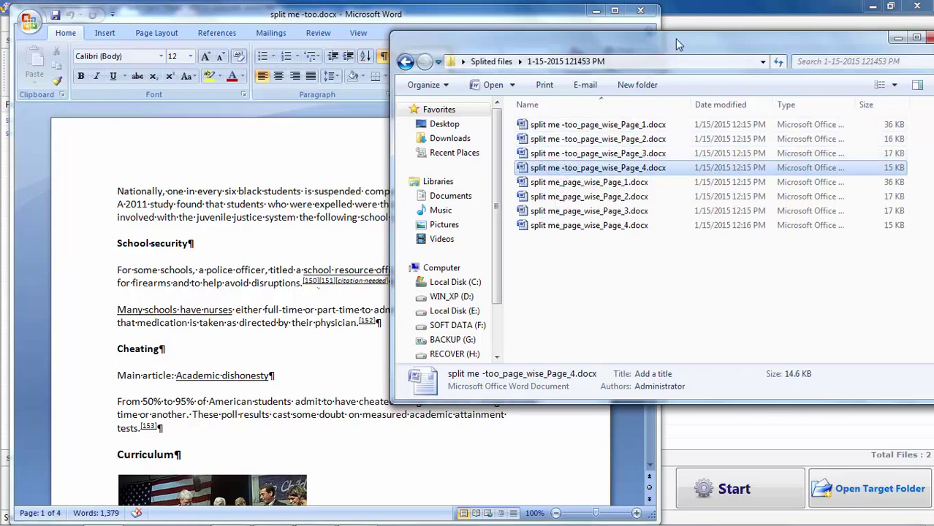
pyautogui.moveTo(750, 42); pyautogui.dragTo(675, 38)
pyautogui.click(864, 33)
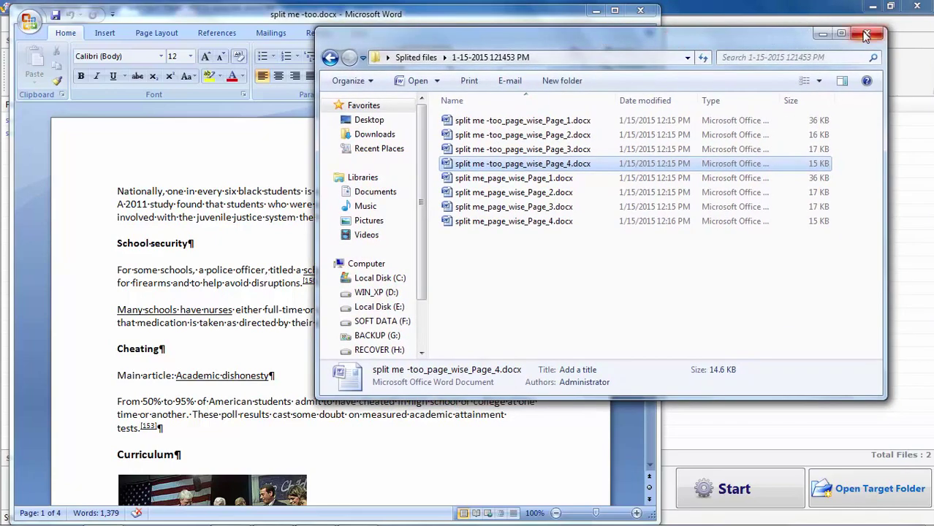
pyautogui.click(646, 10)
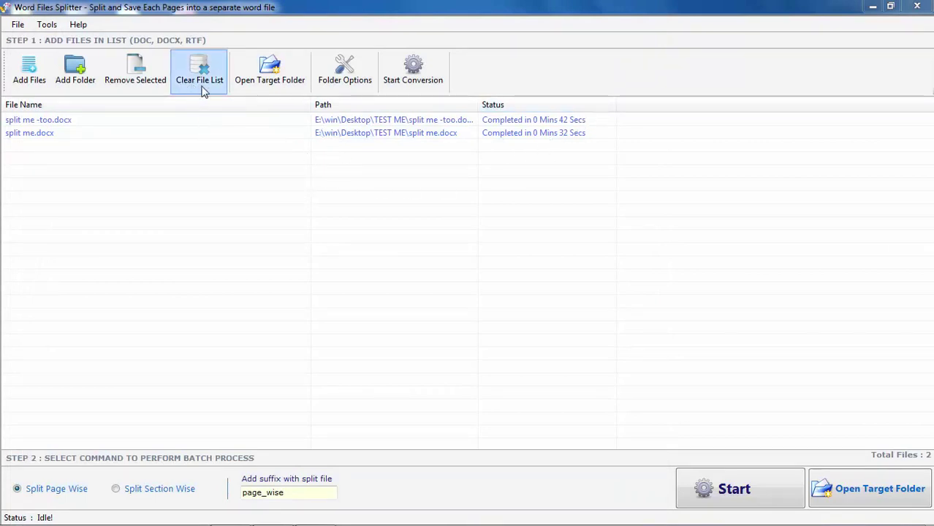
pyautogui.click(209, 120)
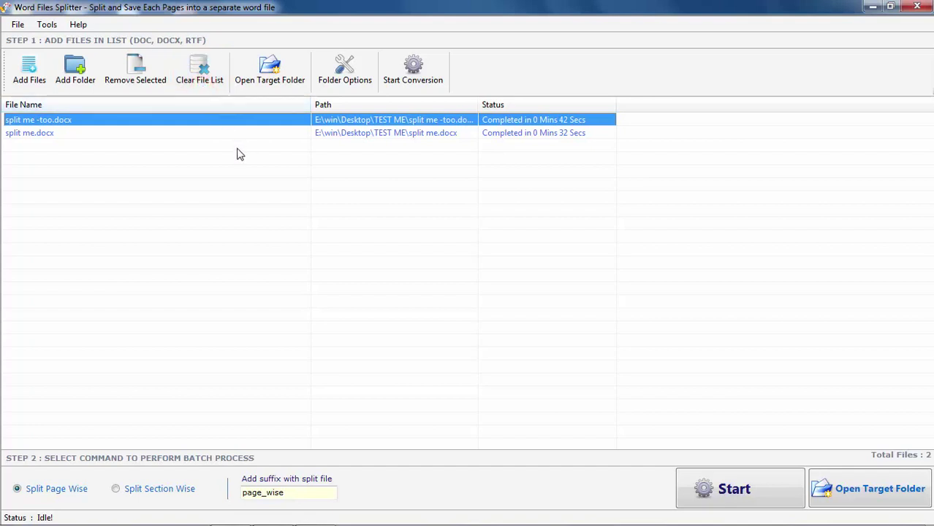
# Clear all files from the list and add Section break.docx from the TEST ME folder.
pyautogui.click(203, 87)
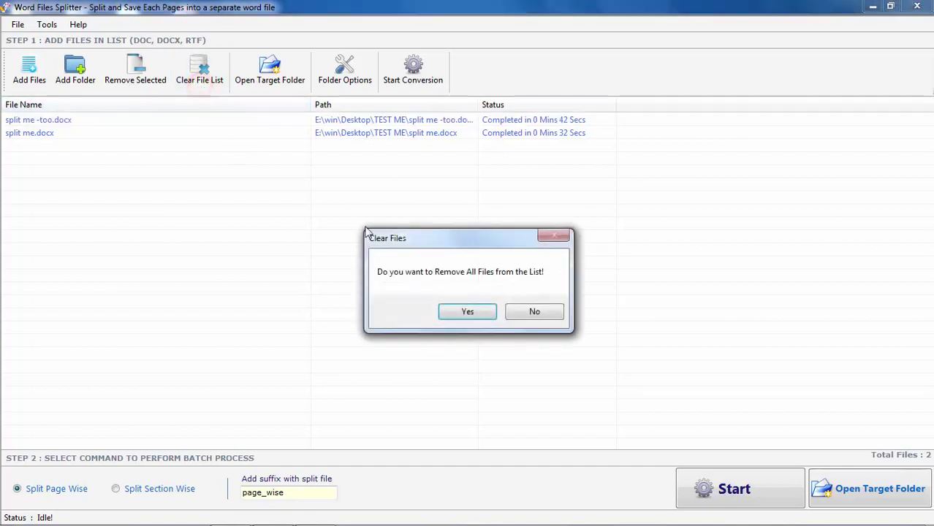
pyautogui.click(468, 313)
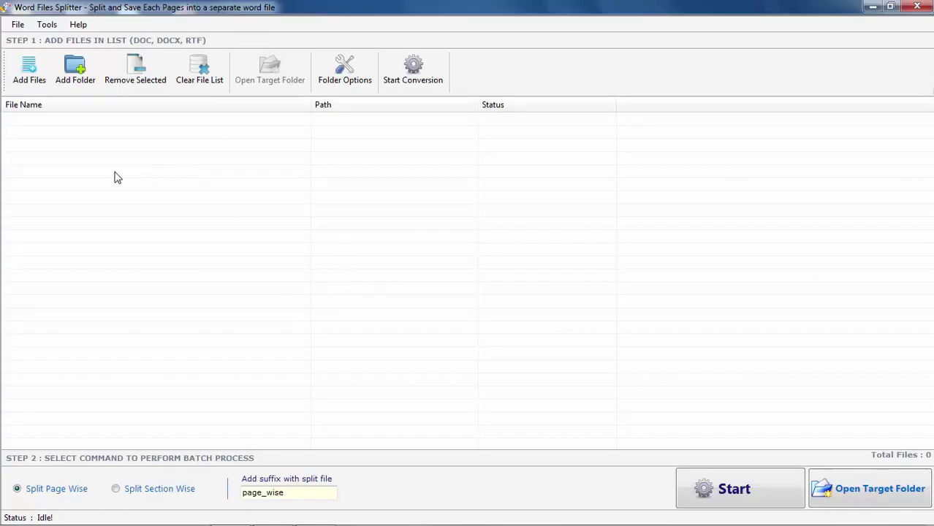
pyautogui.click(33, 77)
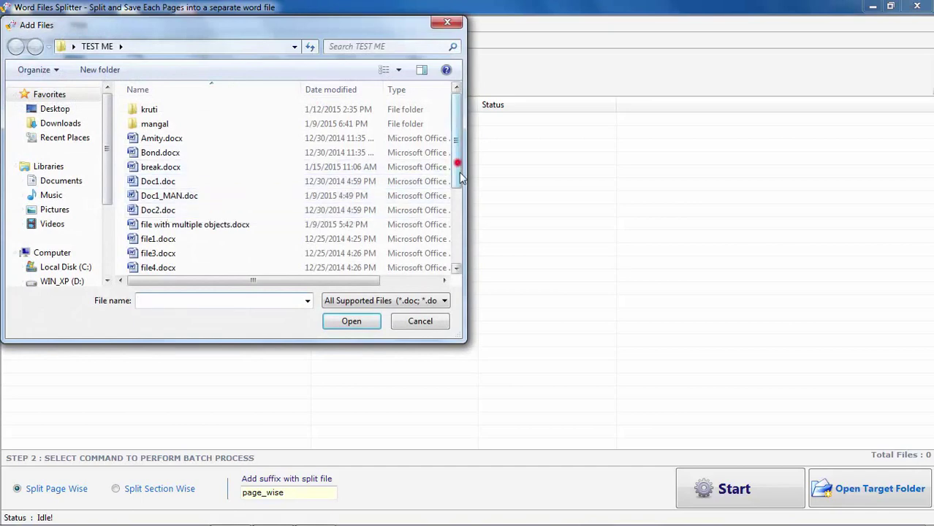
pyautogui.moveTo(457, 166); pyautogui.dragTo(458, 243)
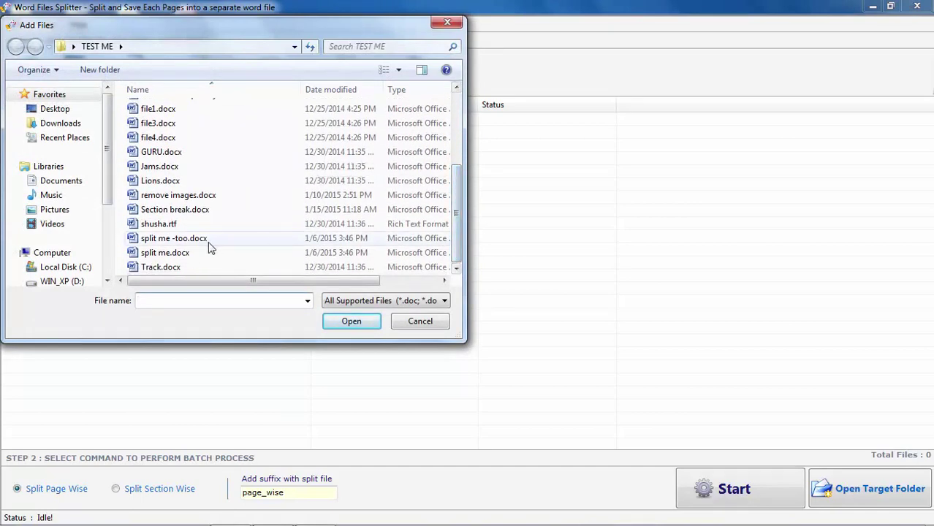
pyautogui.click(199, 212)
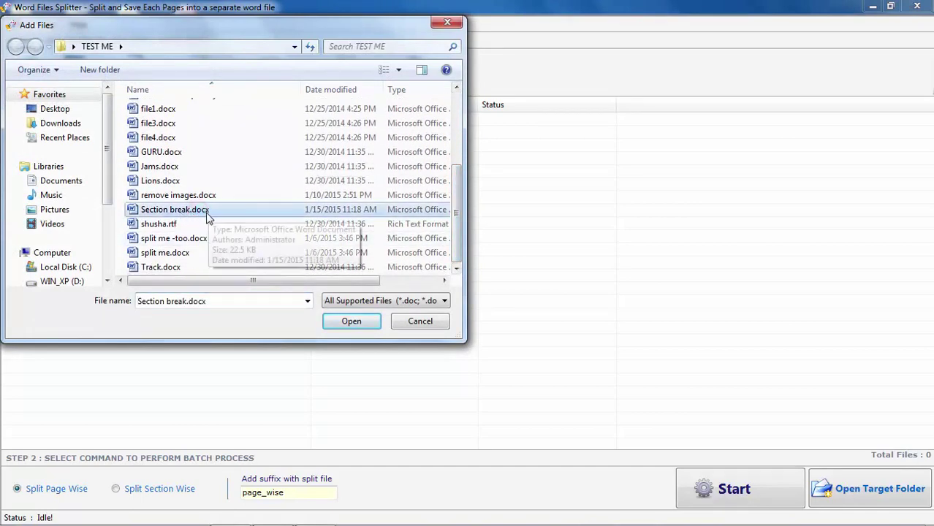
pyautogui.click(344, 322)
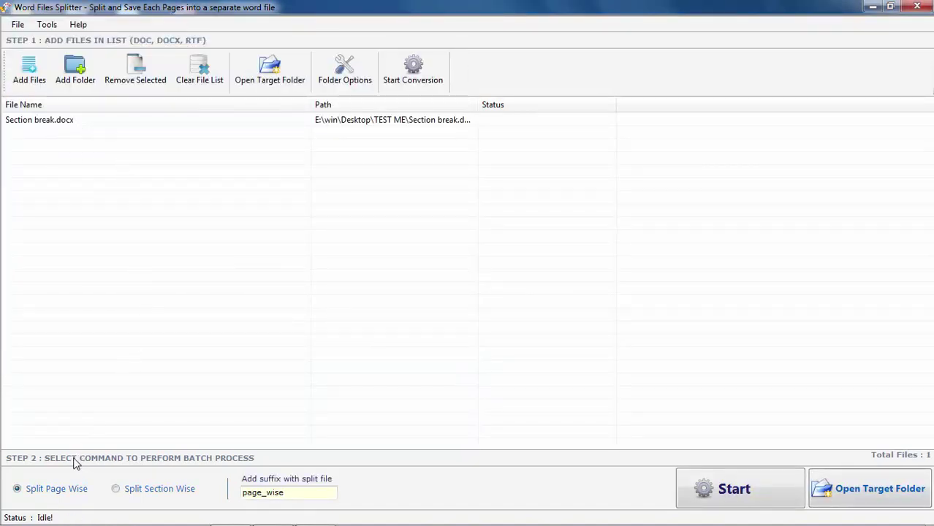
# Choose section-wise splitting, set the split file suffix to section_wise, and start splitting the listed document.
pyautogui.click(117, 489)
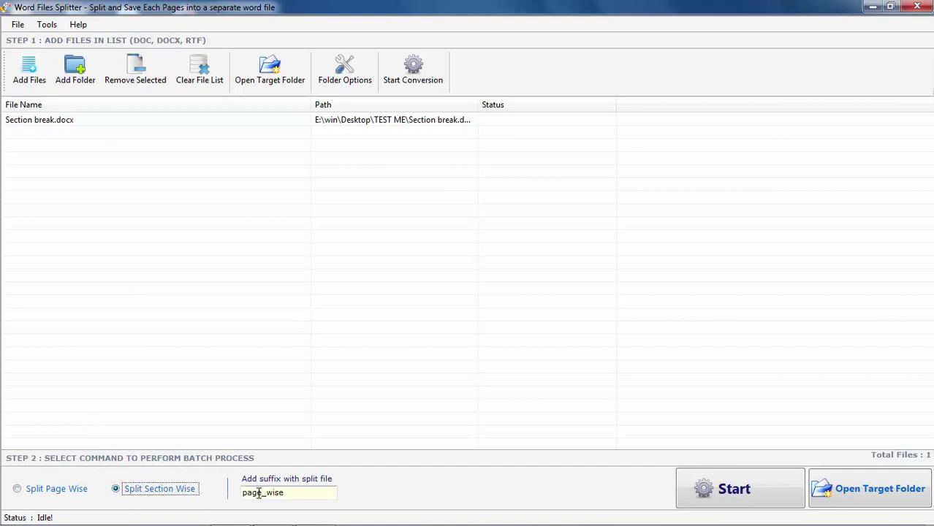
pyautogui.moveTo(263, 494); pyautogui.dragTo(242, 494)
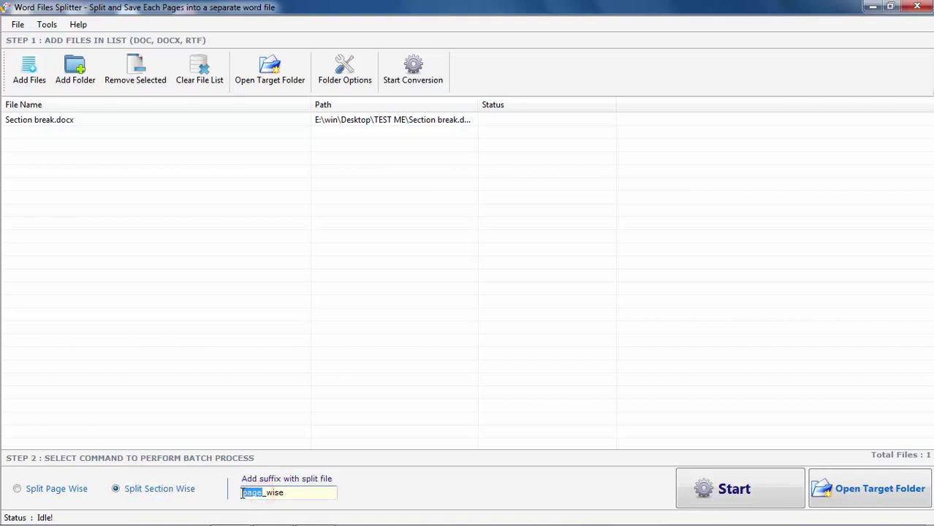
pyautogui.write('section')
pyautogui.click(722, 490)
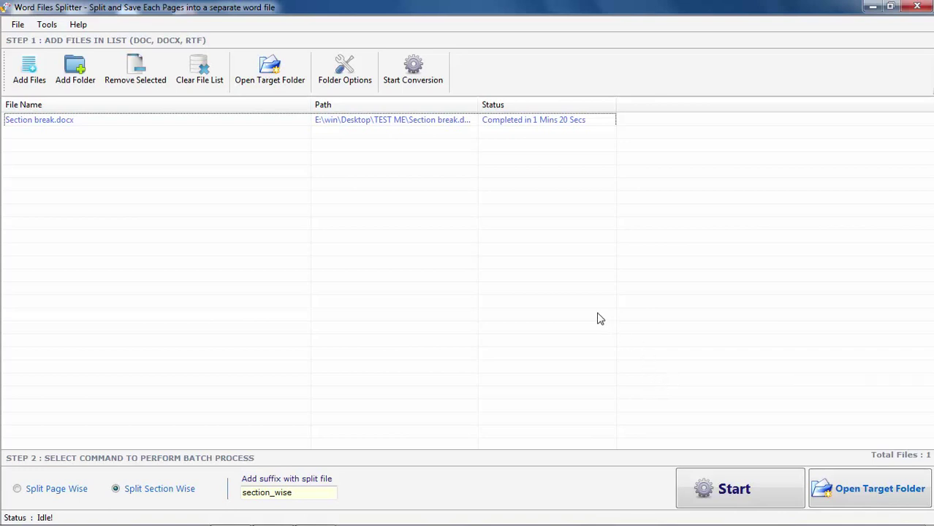
pyautogui.click(854, 497)
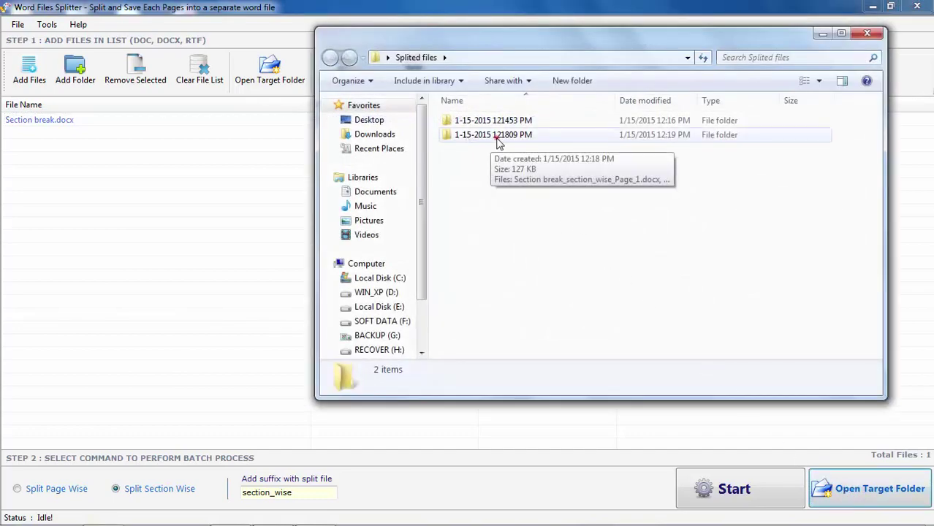
pyautogui.doubleClick(496, 141)
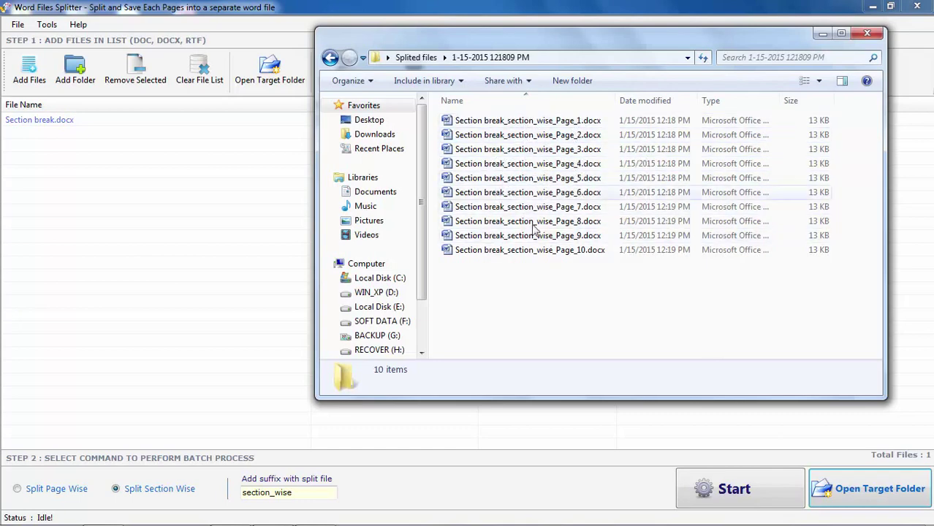
pyautogui.doubleClick(56, 123)
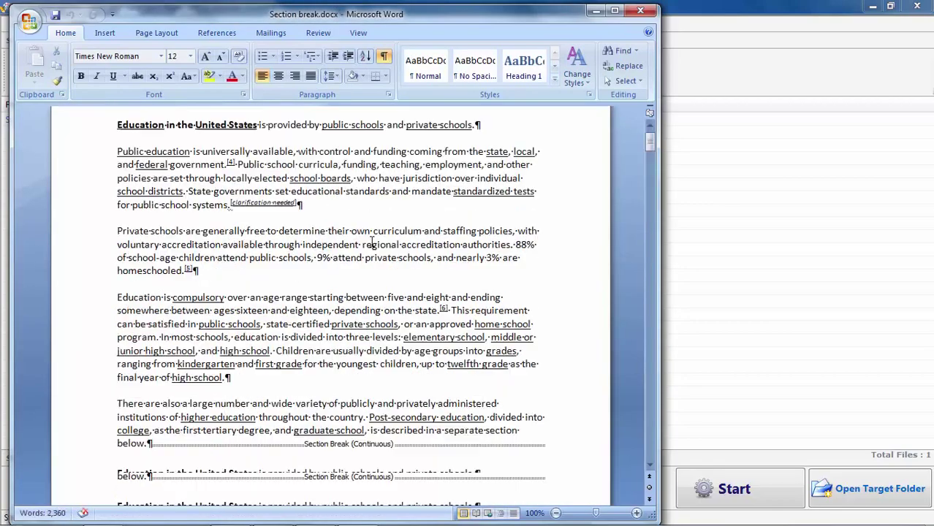
# Examine the section breaks throughout the pages of the source document Section break.docx.
pyautogui.scroll(-4, 374, 244)
pyautogui.scroll(-5, 374, 243)
pyautogui.scroll(2, 374, 244)
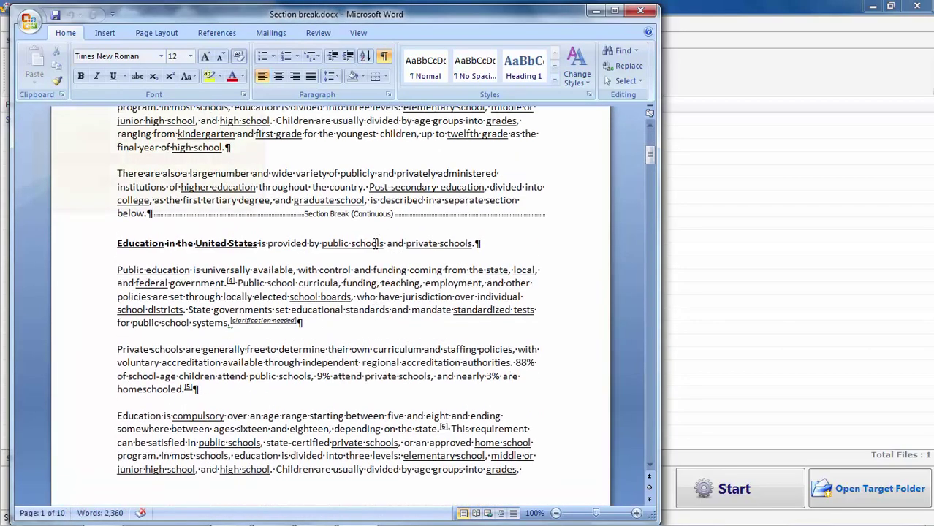
pyautogui.click(296, 216)
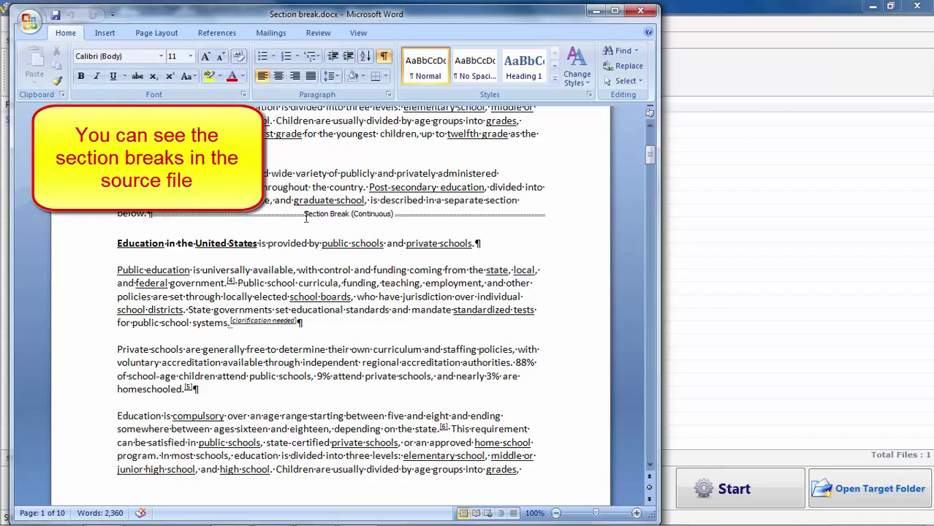
pyautogui.press('Return')
pyautogui.press('Return')
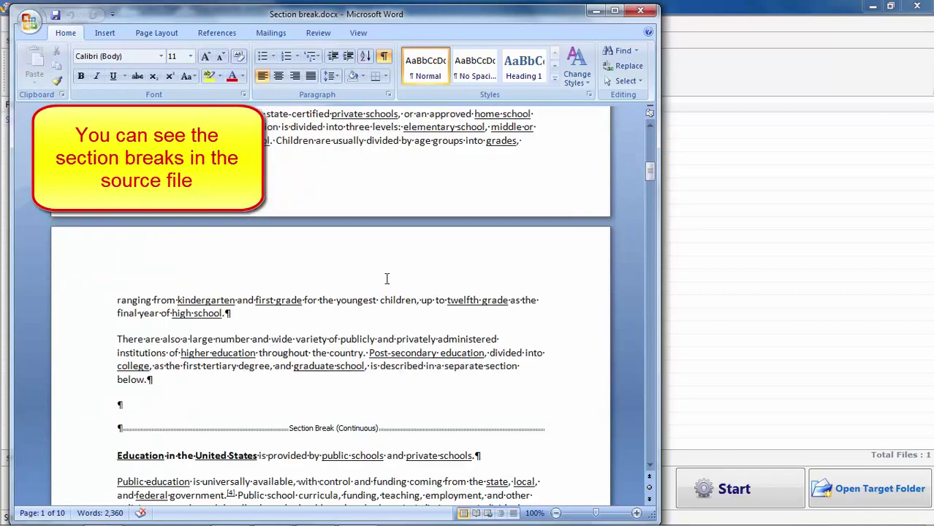
pyautogui.scroll(-3, 387, 276)
pyautogui.scroll(-10, 389, 296)
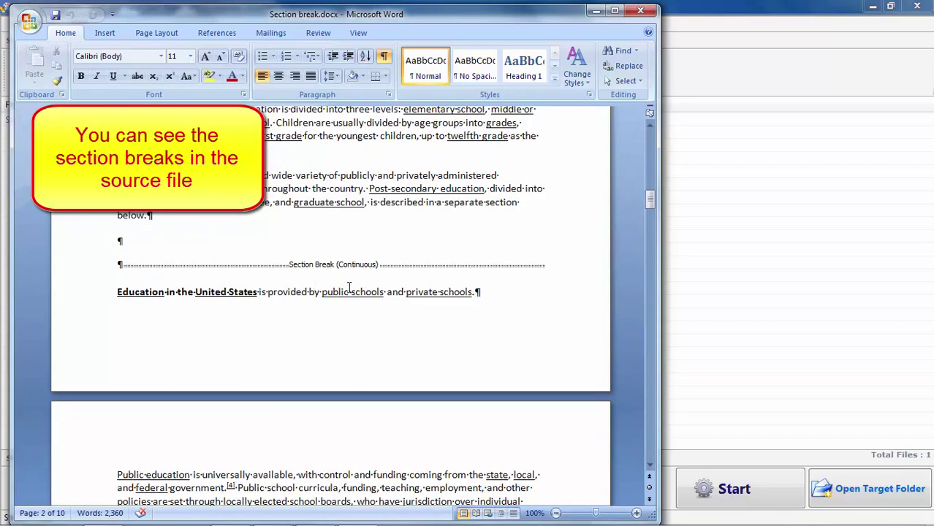
pyautogui.scroll(-3, 350, 287)
pyautogui.press('BackSpace')
pyautogui.press('BackSpace')
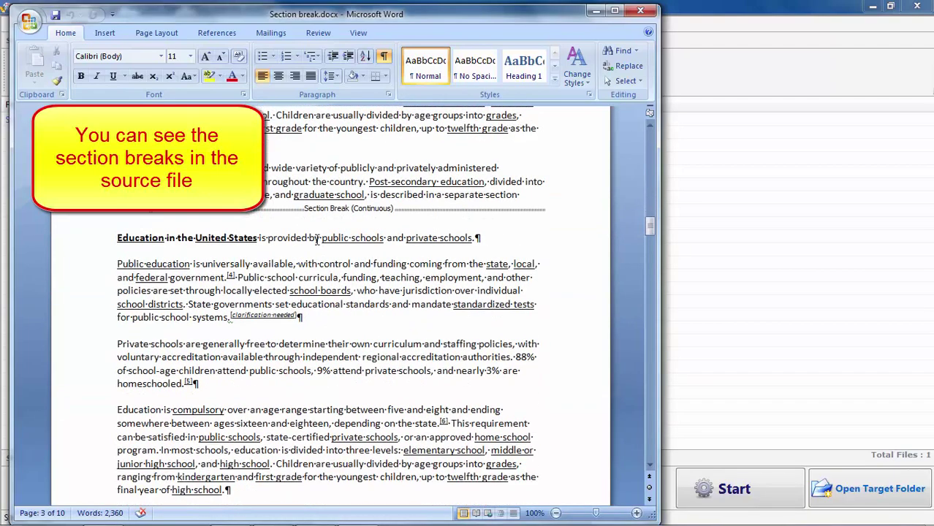
pyautogui.scroll(-10, 377, 220)
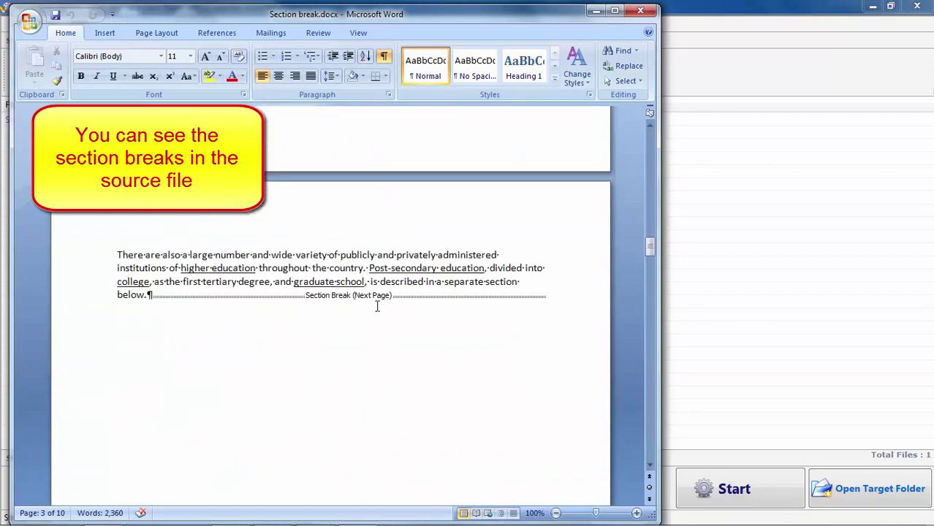
pyautogui.scroll(-10, 368, 322)
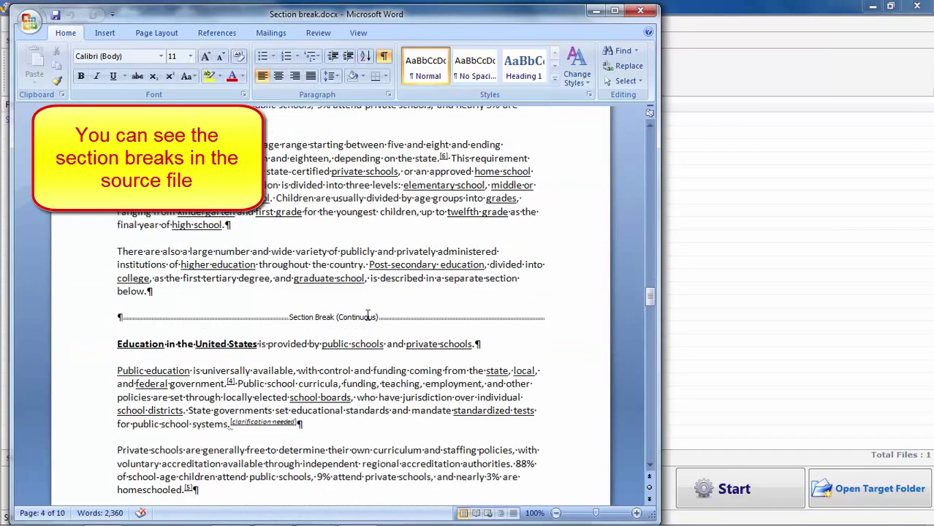
pyautogui.scroll(-1, 343, 295)
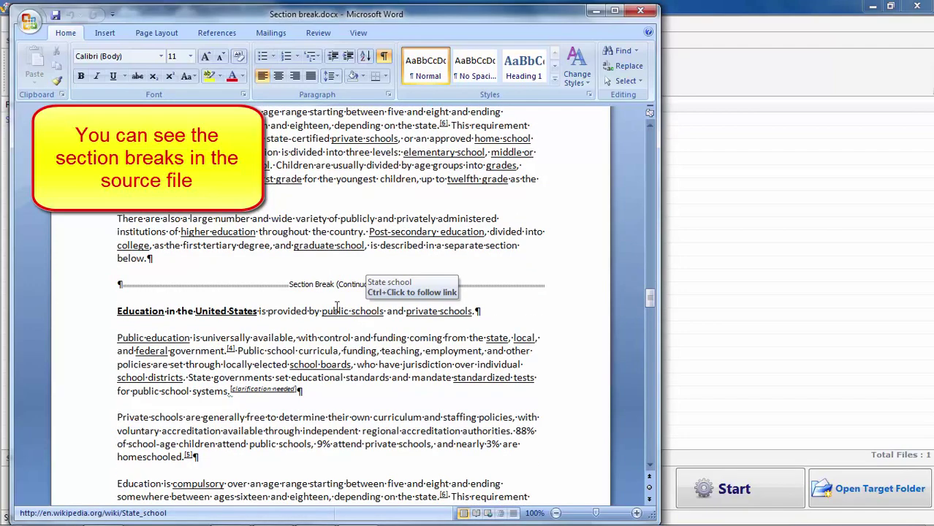
pyautogui.scroll(-15, 387, 290)
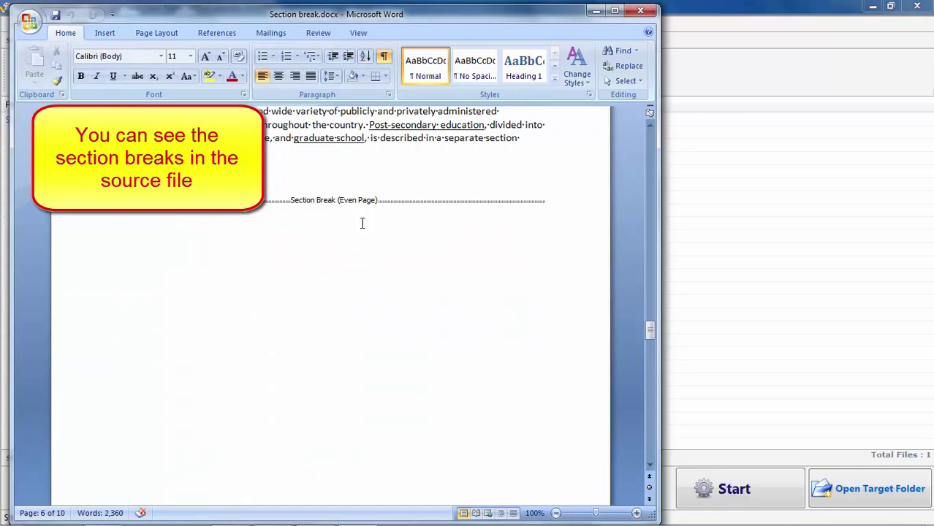
pyautogui.scroll(-15, 361, 223)
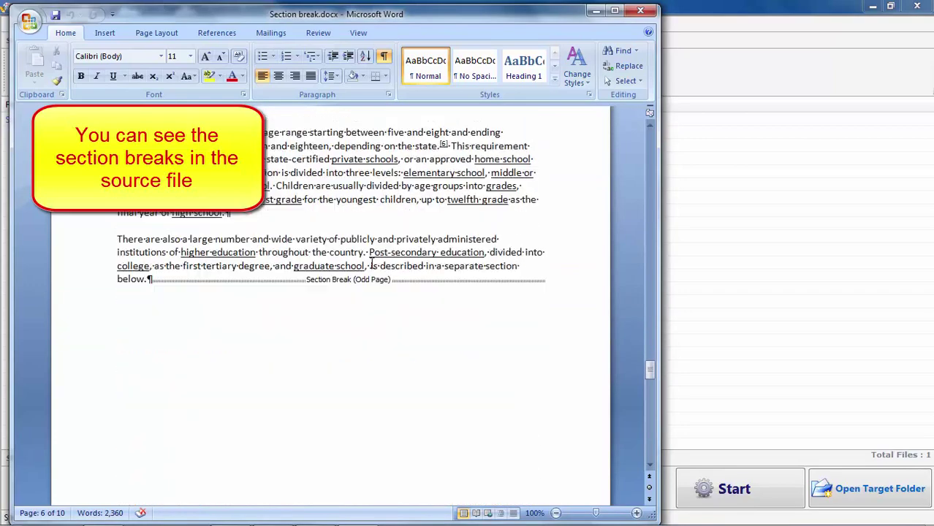
pyautogui.scroll(-15, 401, 286)
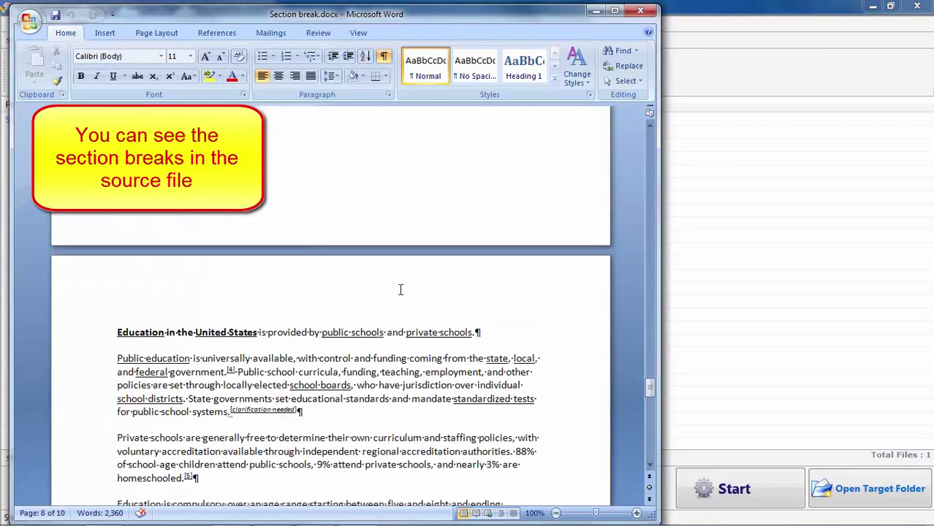
pyautogui.scroll(-10, 373, 307)
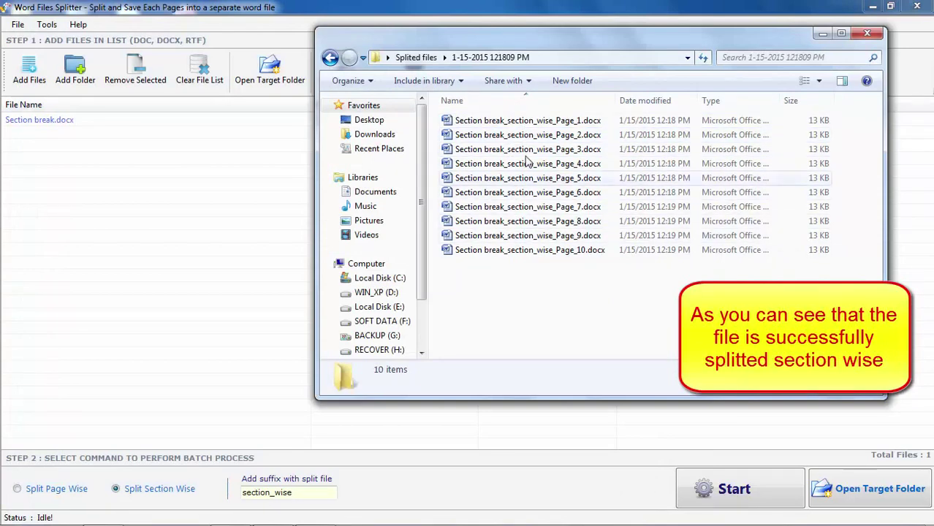
# Open Section break_section_wise_Page_1.docx from the output subfolder, check its content, and close the document.
pyautogui.click(515, 122)
pyautogui.doubleClick(514, 121)
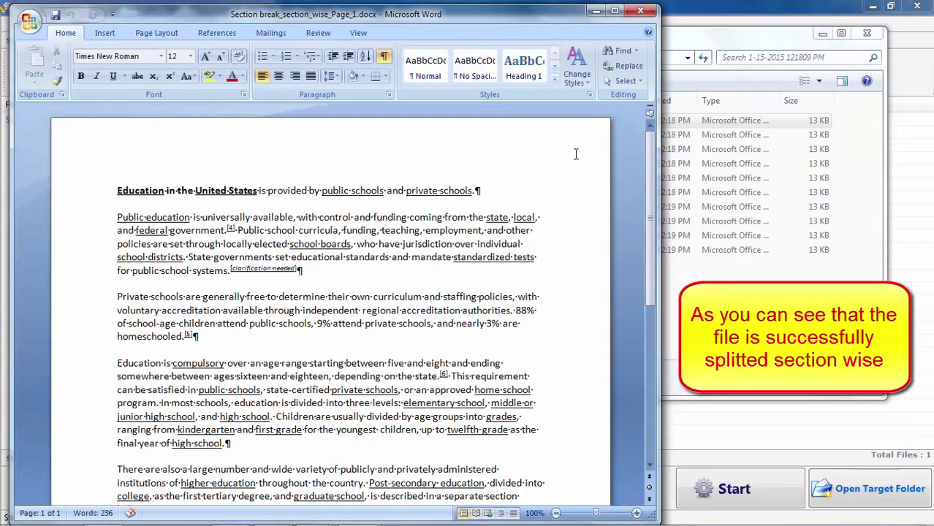
pyautogui.scroll(-7, 577, 155)
pyautogui.scroll(6, 578, 155)
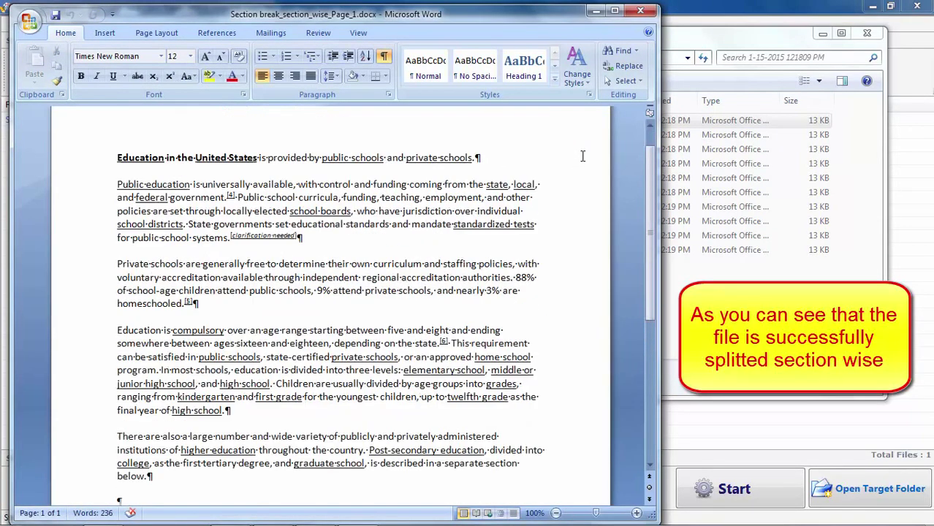
pyautogui.click(640, 11)
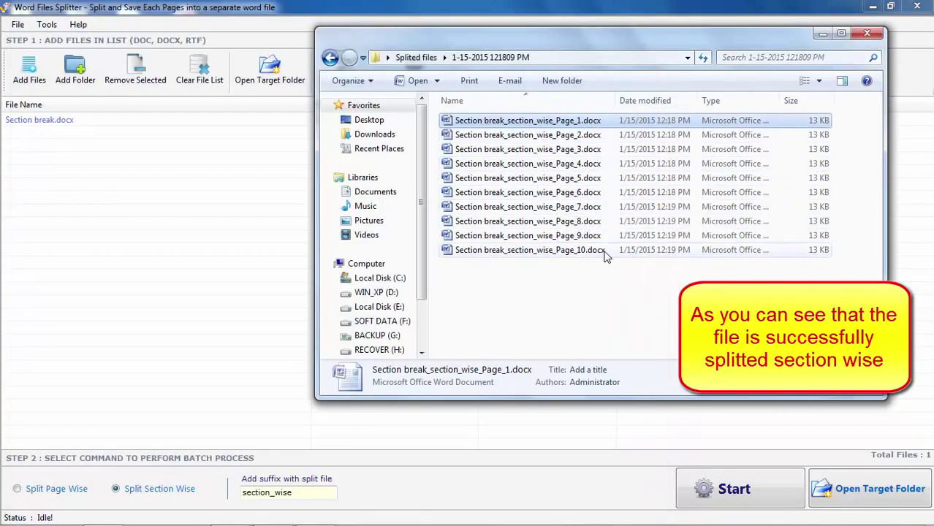
# Close the output folder window and remove all files from the splitter's list.
pyautogui.click(867, 34)
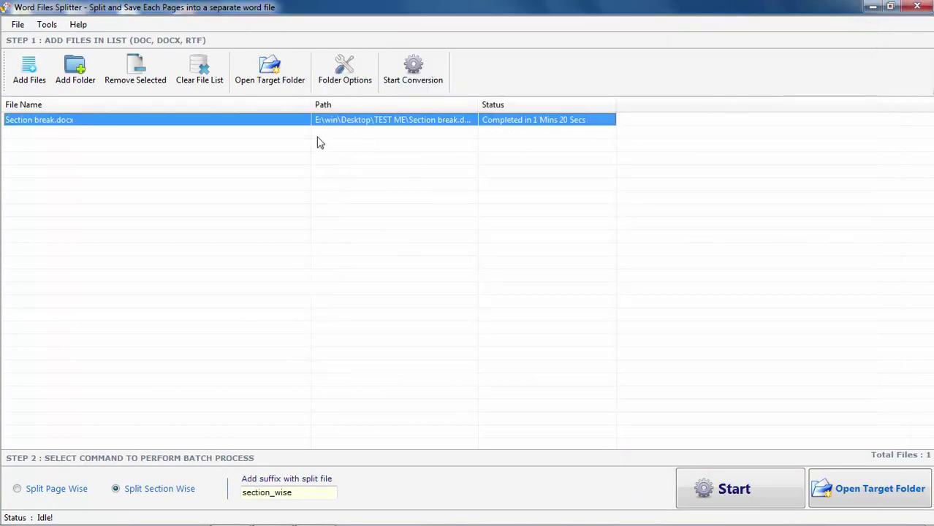
pyautogui.click(211, 80)
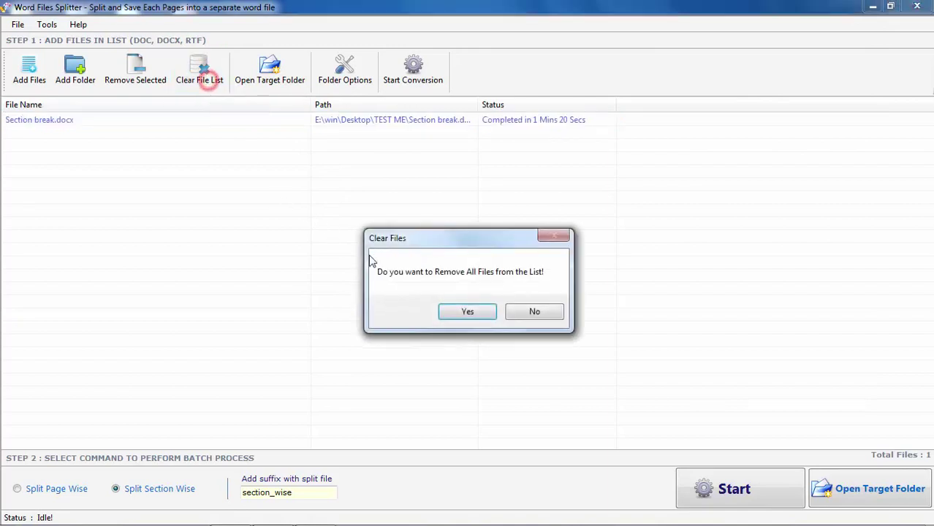
pyautogui.click(461, 314)
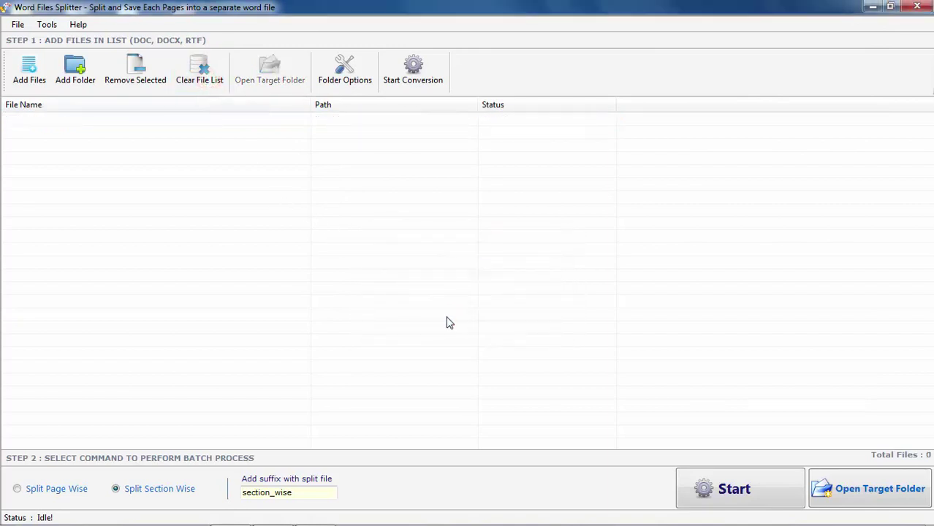